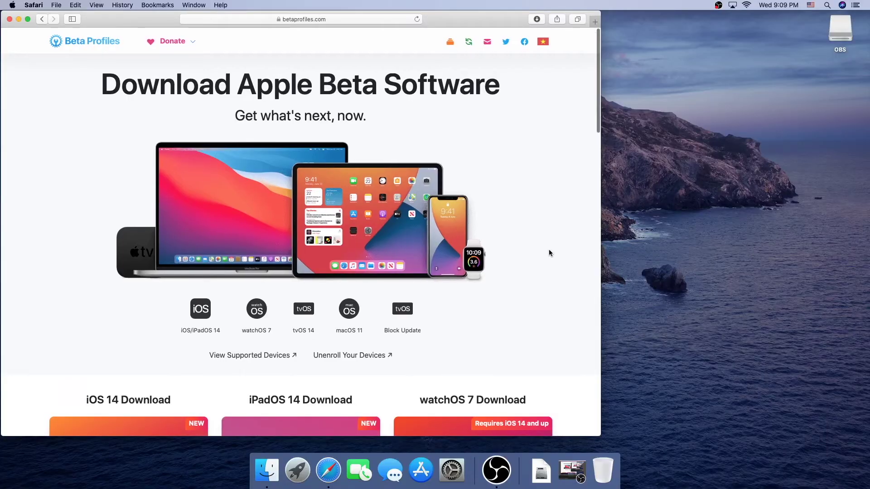
- Download the macOS 11 beta profile from betaprofiles.com, allow the download, and close Safari
click(290, 17)
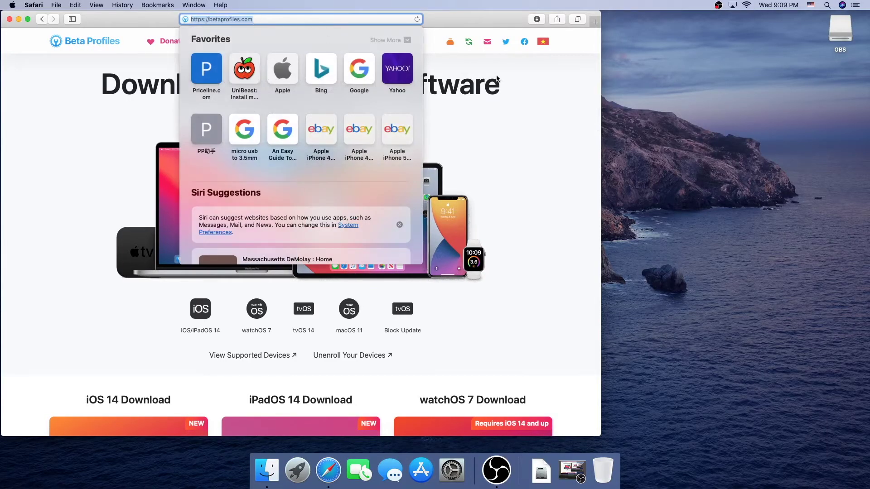
click(524, 96)
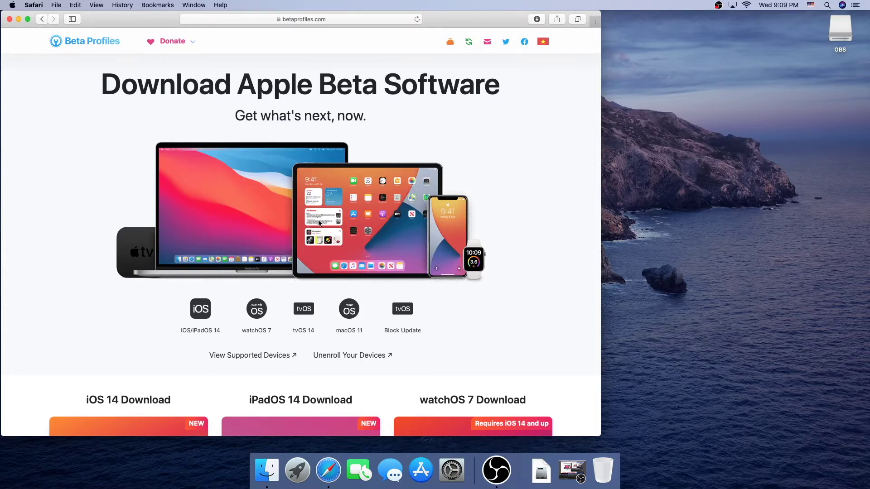
scroll(320, 223, down, 5)
scroll(319, 222, down, 5)
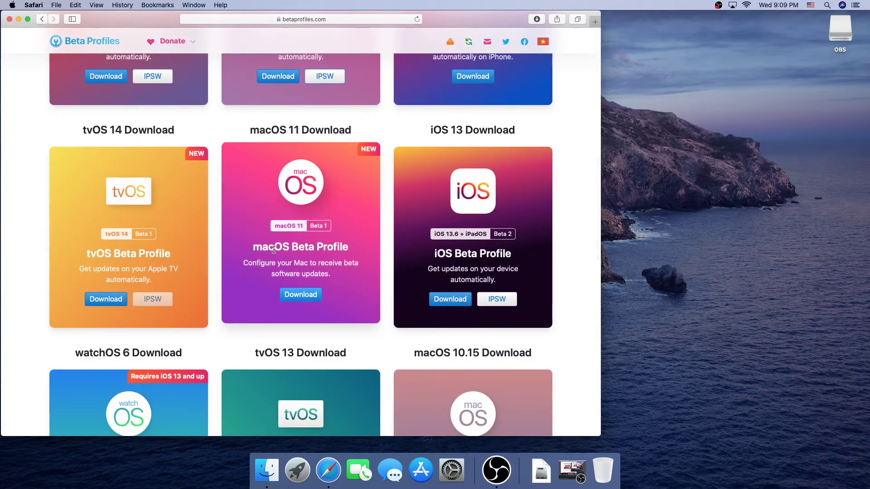
click(306, 295)
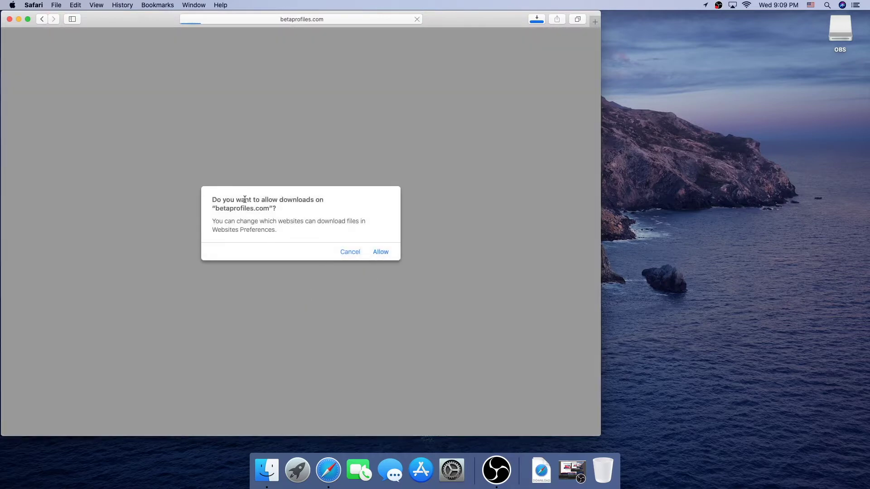
click(381, 252)
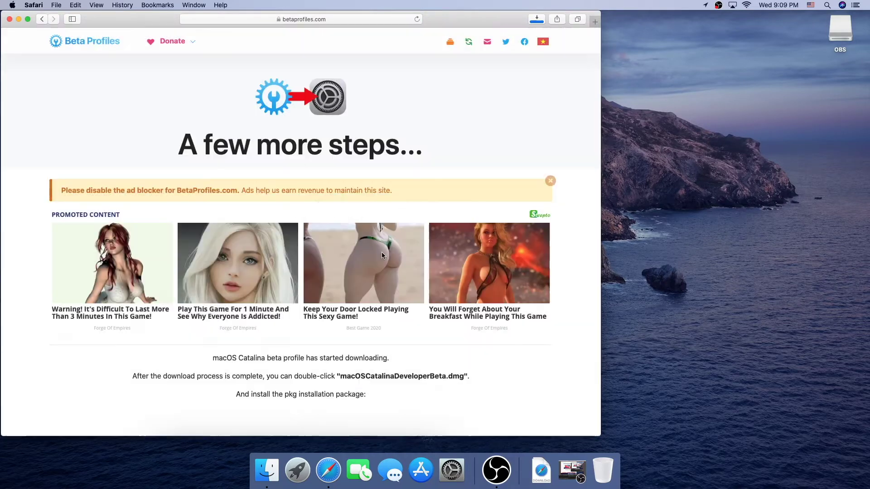
click(10, 19)
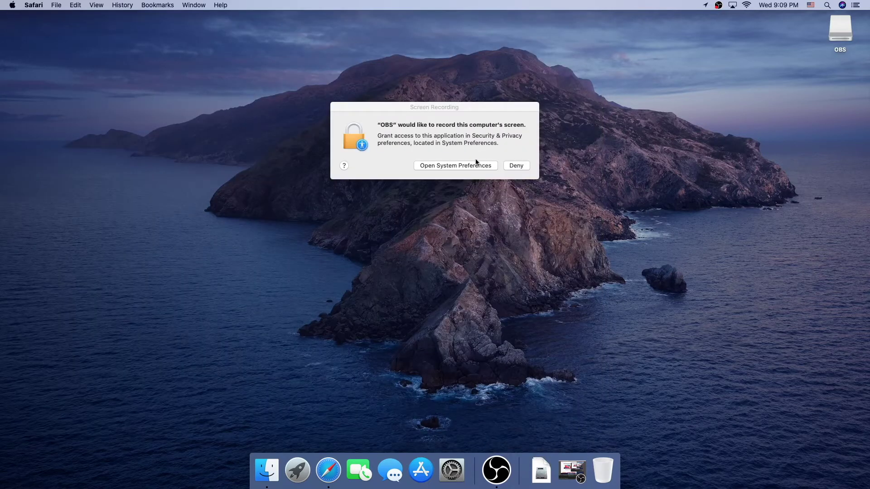
- Dismiss the screen recording privacy settings, then launch the package inside macOSDeveloperBeta16AccessUtility.dmg
click(494, 166)
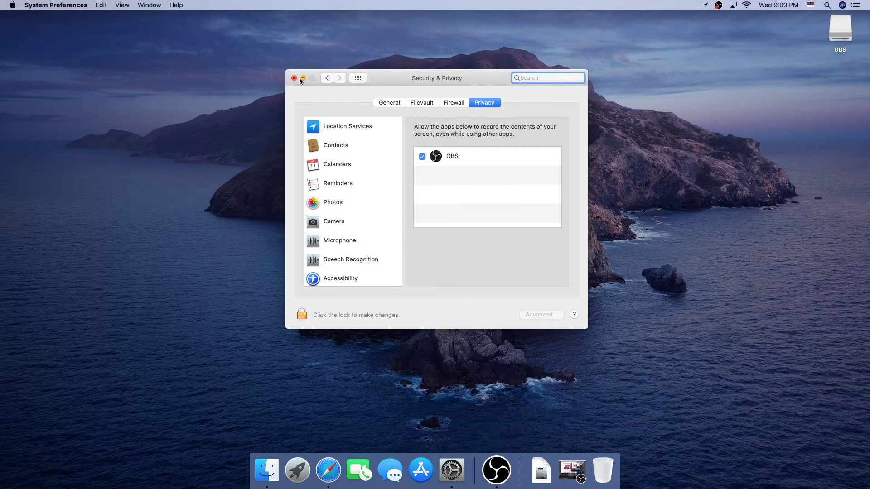
click(295, 78)
click(540, 474)
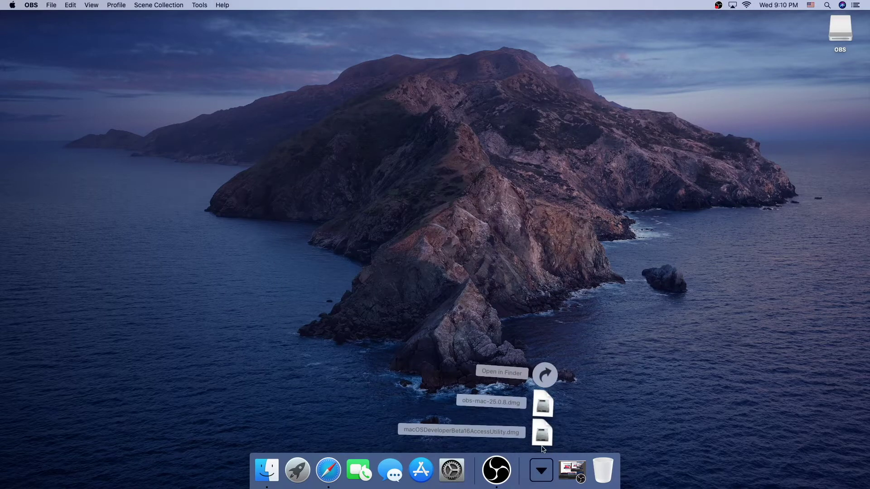
click(537, 437)
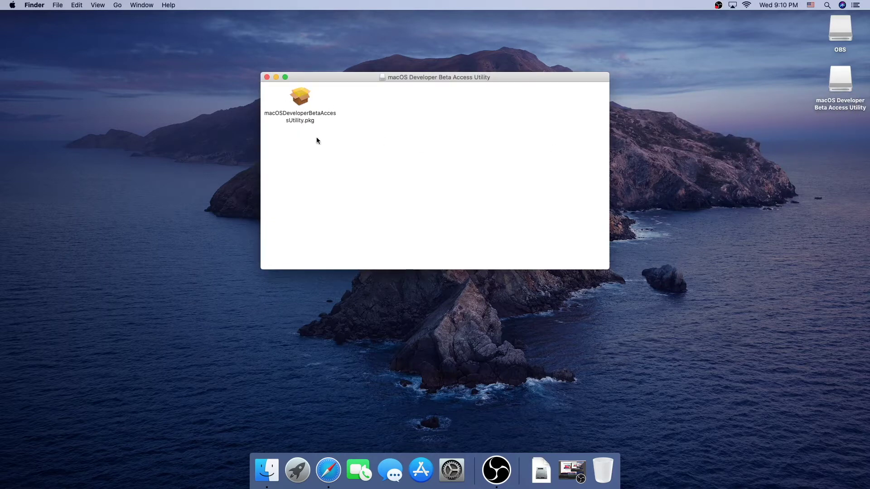
click(300, 99)
double_click(299, 100)
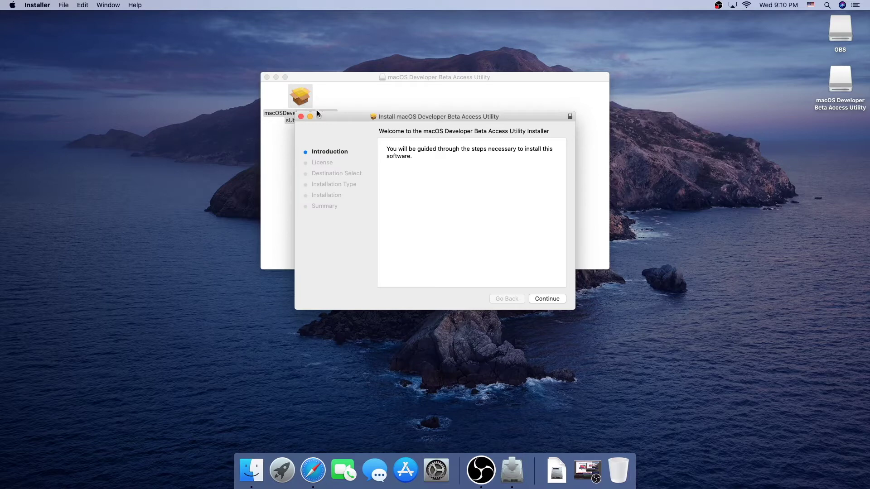
- Accept the license and install the Beta Access Utility on Macintosh HD, authorizing with the admin password
click(268, 77)
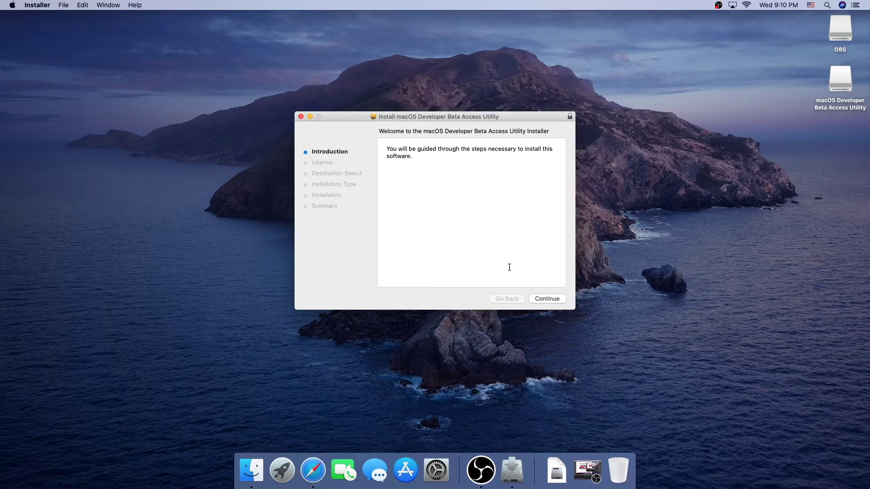
click(547, 300)
click(547, 300)
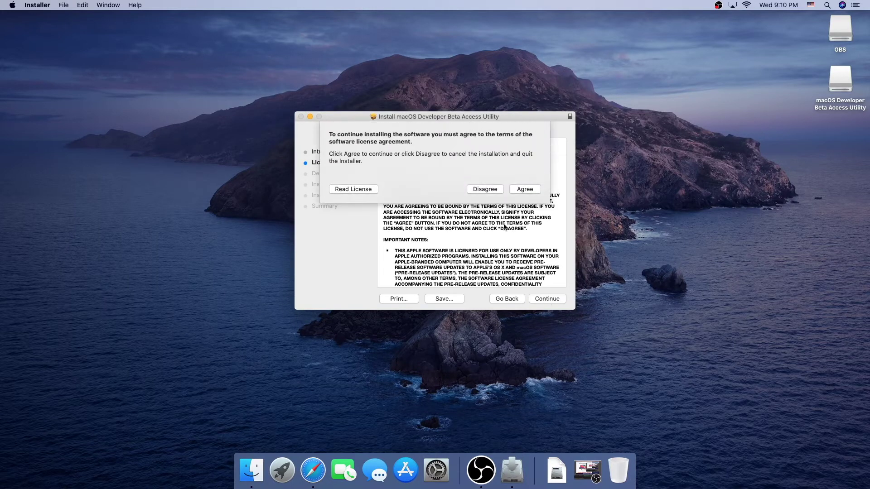
click(524, 189)
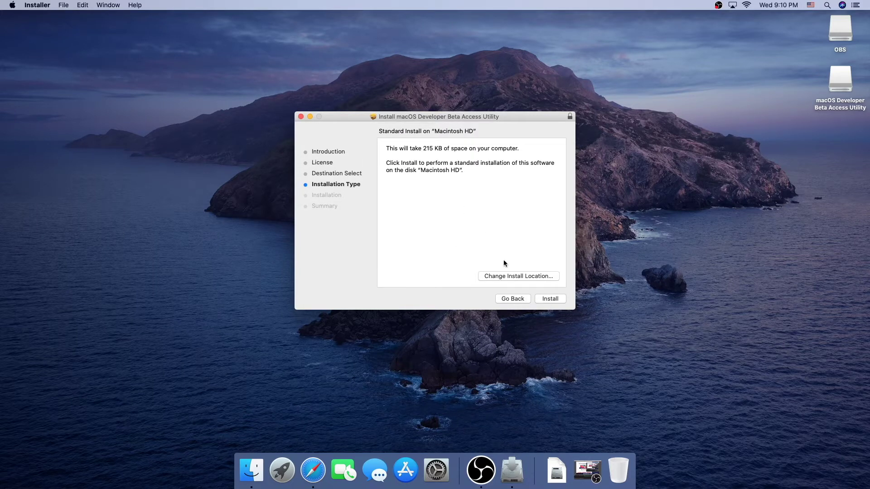
click(549, 300)
text(••••)
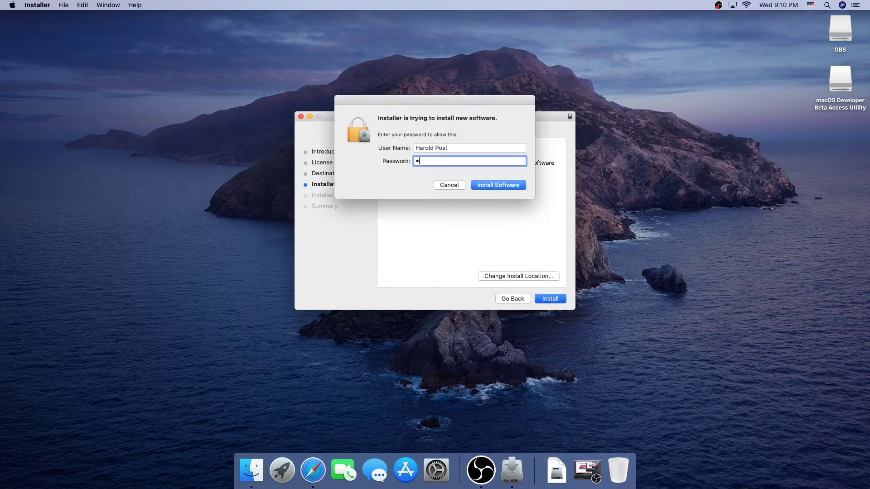
text(••••)
key(Return)
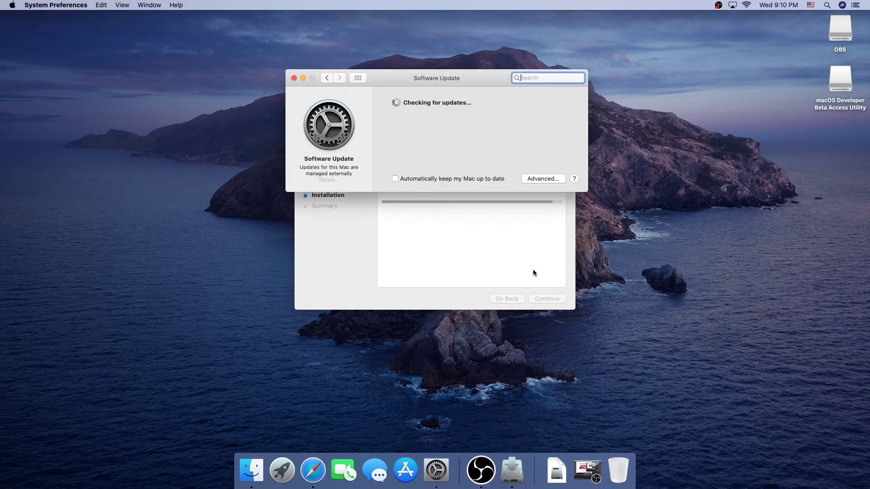
- Close the finished Installer and move the installer package to the Trash
drag(440, 83, 230, 43)
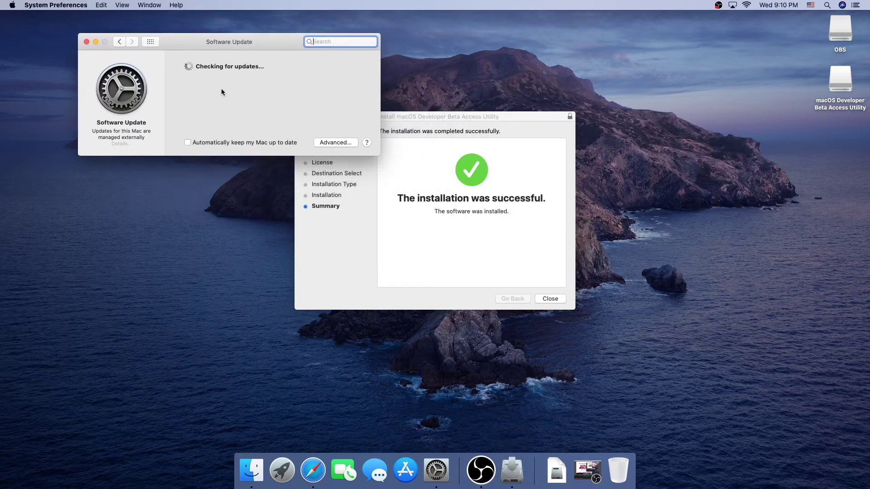
click(544, 280)
click(561, 300)
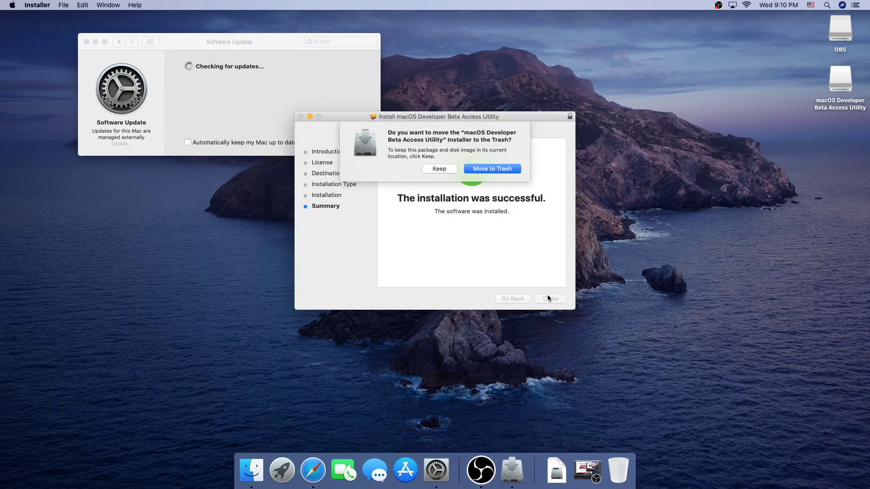
click(480, 169)
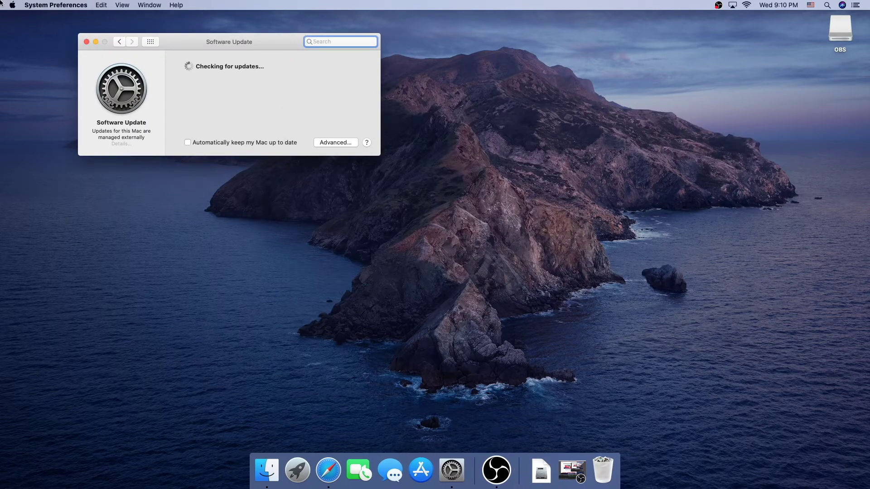
- Open About This Mac from the Apple menu and place it beside Software Update
click(12, 5)
click(175, 133)
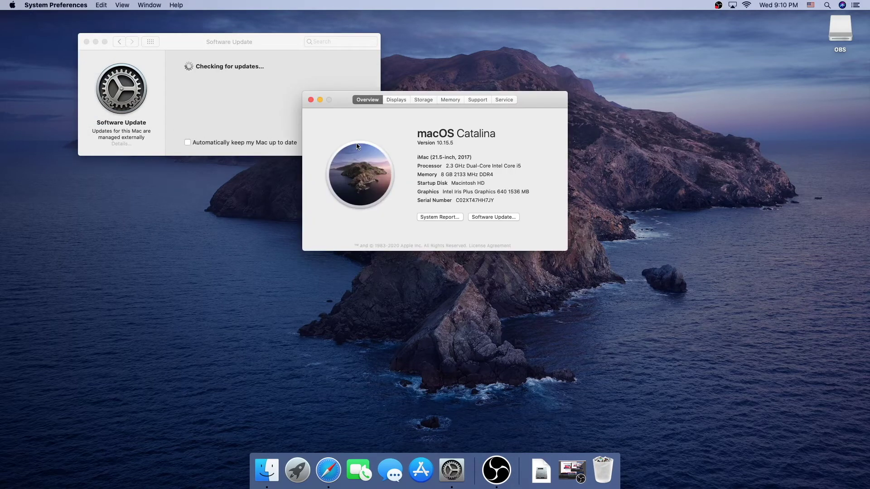
drag(322, 100, 430, 92)
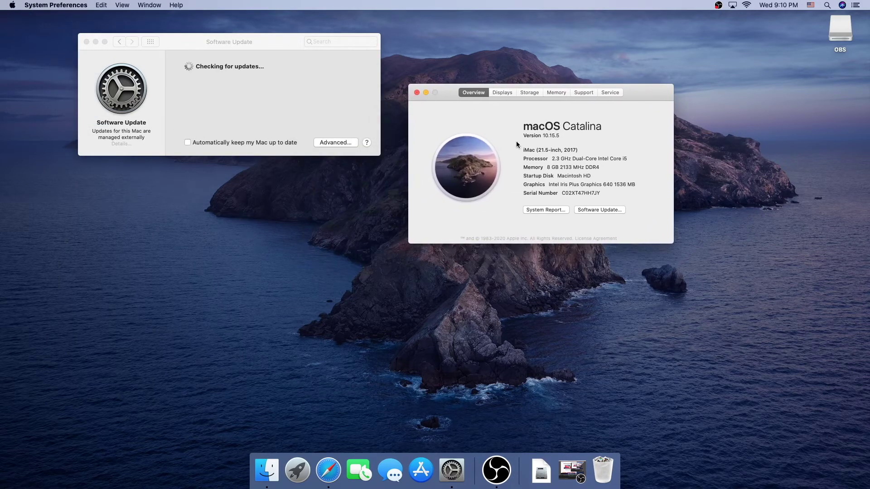
drag(522, 150, 580, 153)
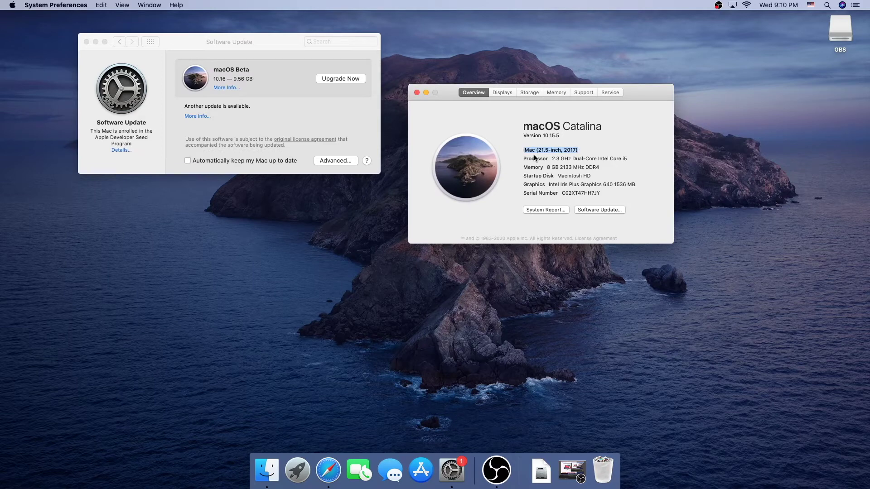
- Review the macOS Beta More Info page, then choose Upgrade Now in Software Update
click(227, 88)
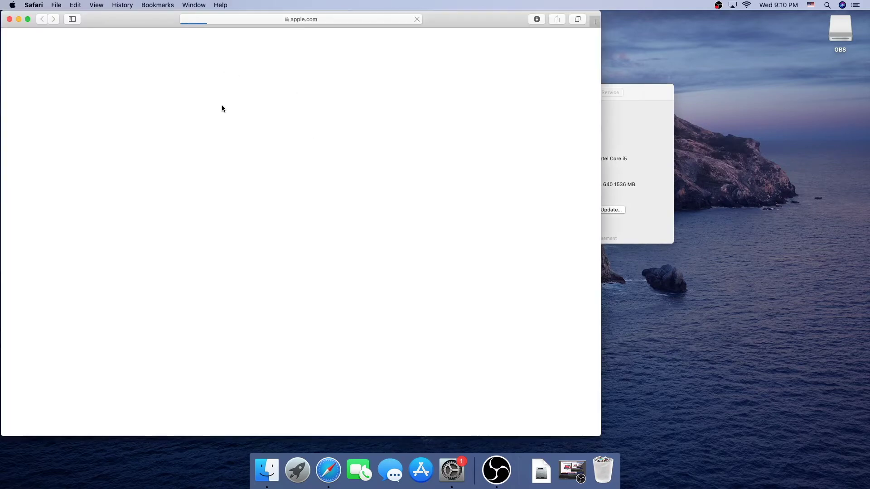
click(9, 20)
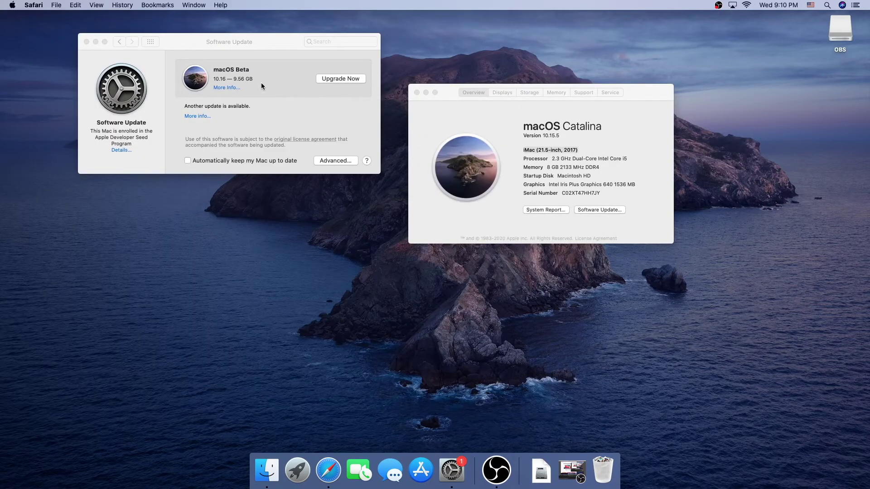
click(242, 75)
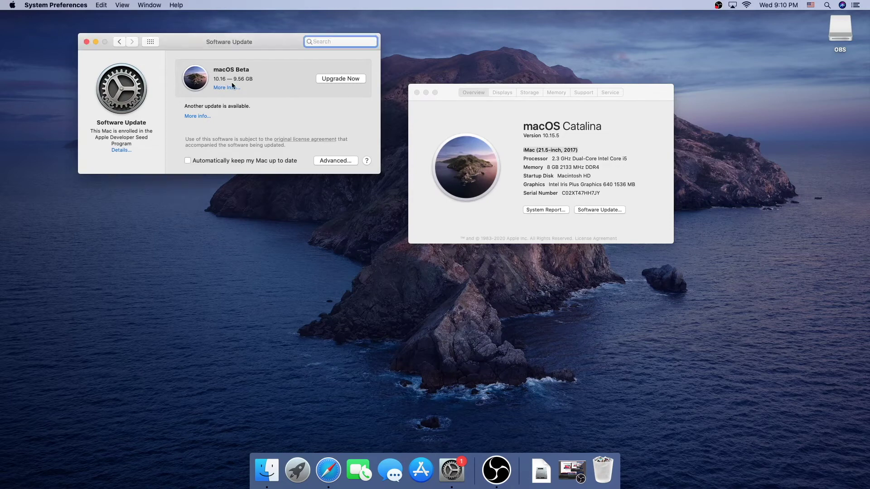
click(356, 81)
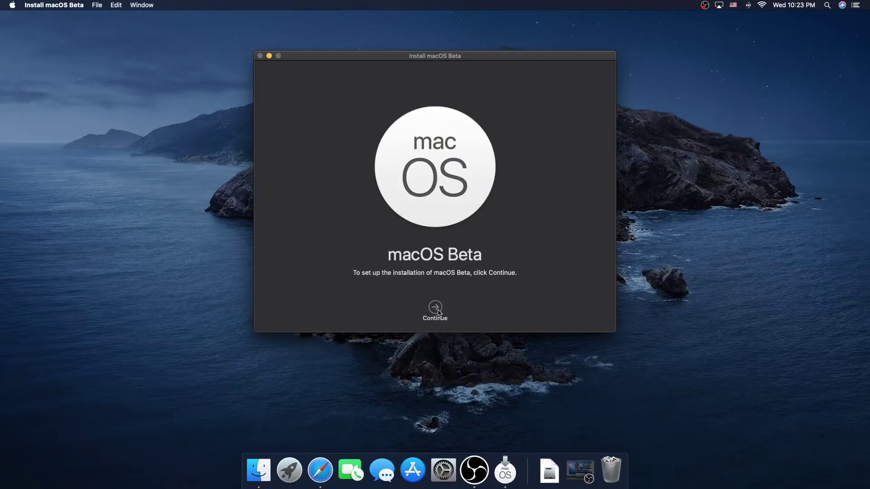
- Agree to the macOS Beta license and install it on Macintosh HD, confirming the password prompt
click(438, 309)
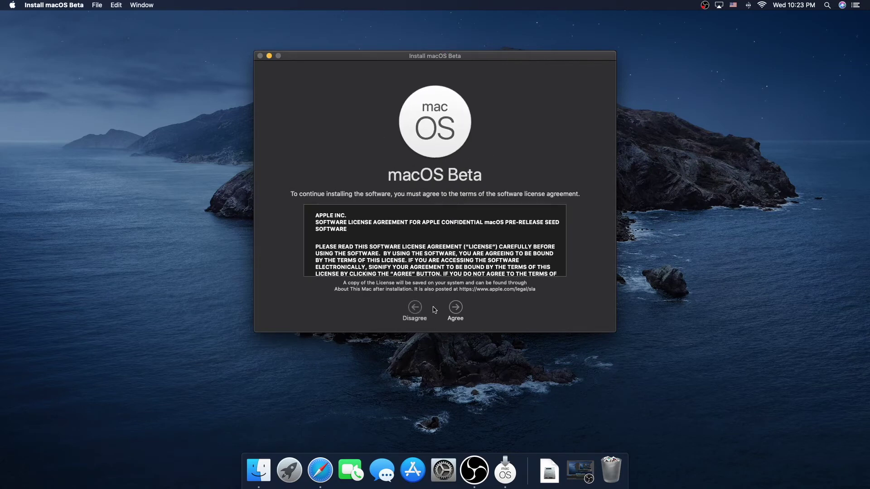
click(457, 309)
click(506, 106)
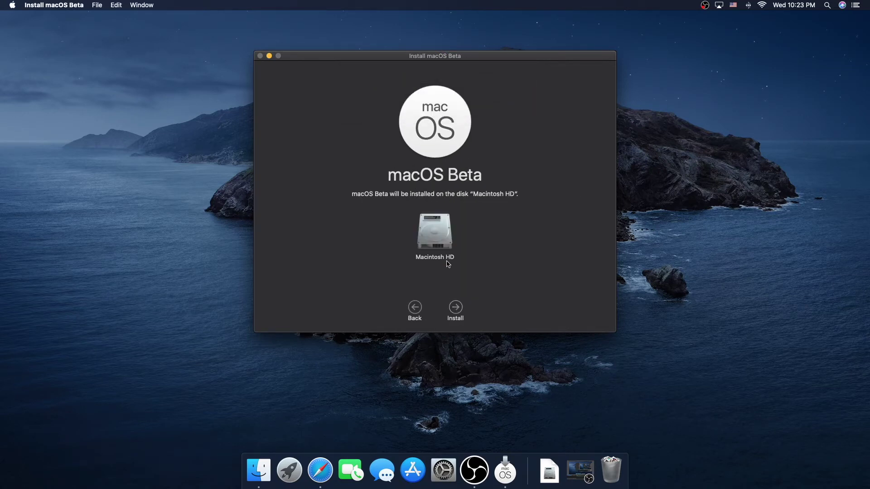
click(459, 311)
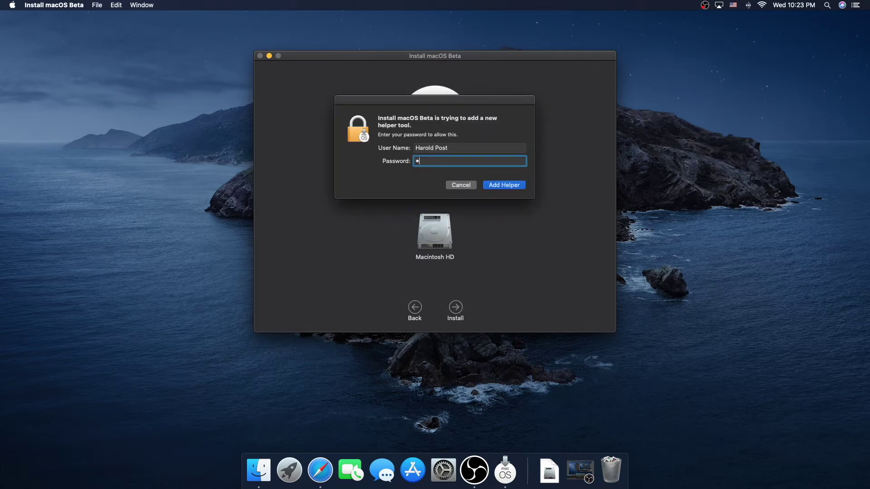
key(Return)
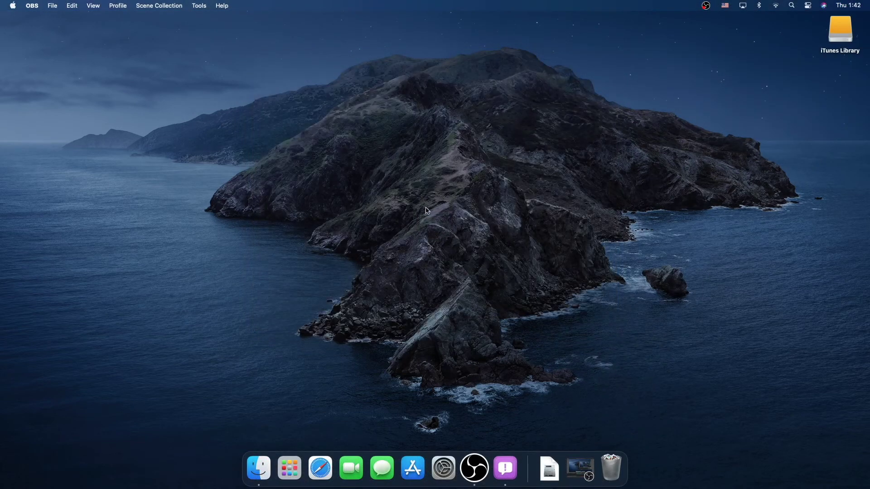
click(10, 3)
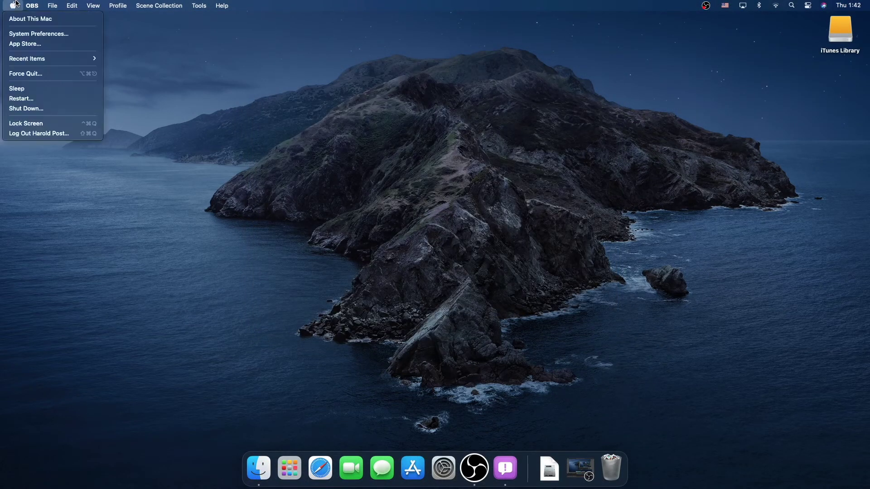
click(13, 21)
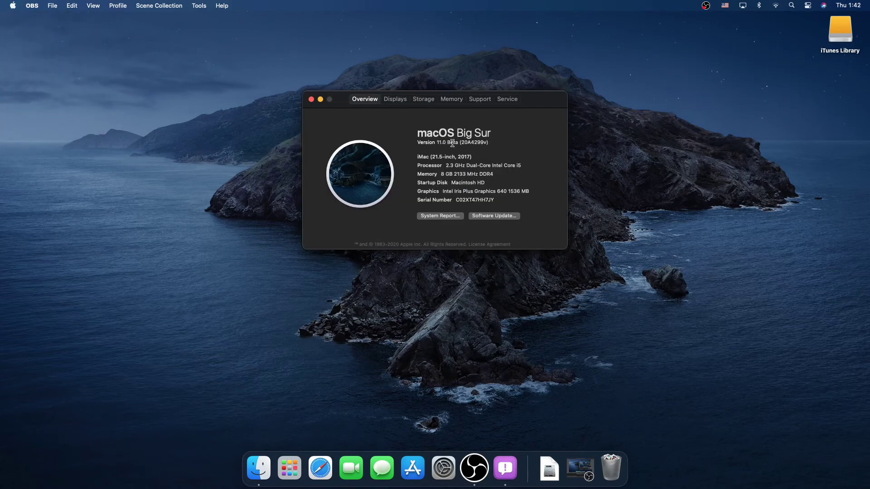
drag(449, 143, 448, 176)
click(395, 99)
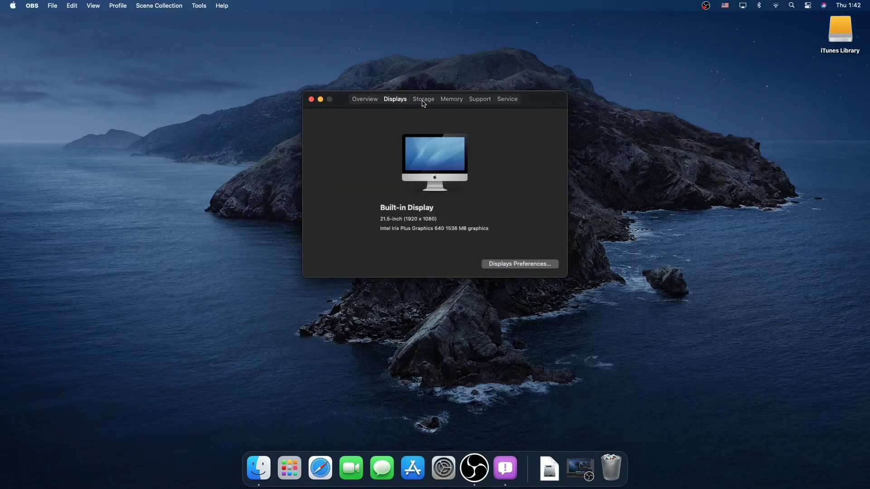
click(442, 100)
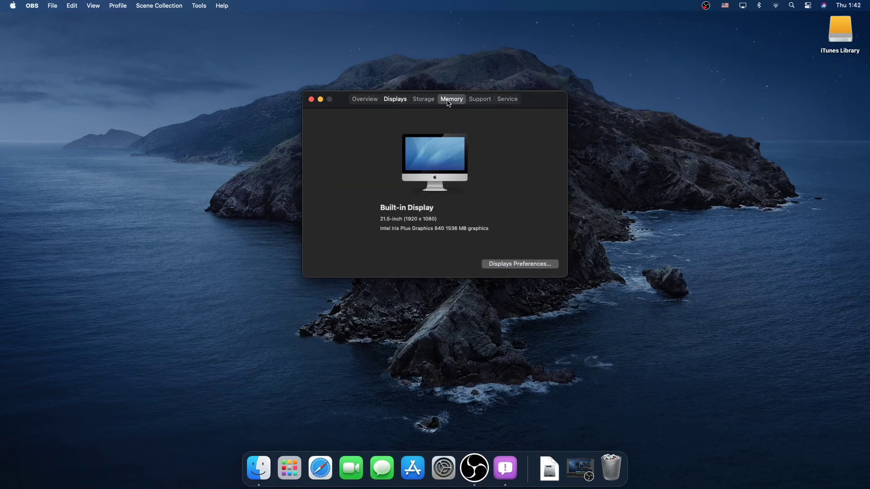
click(492, 100)
click(505, 100)
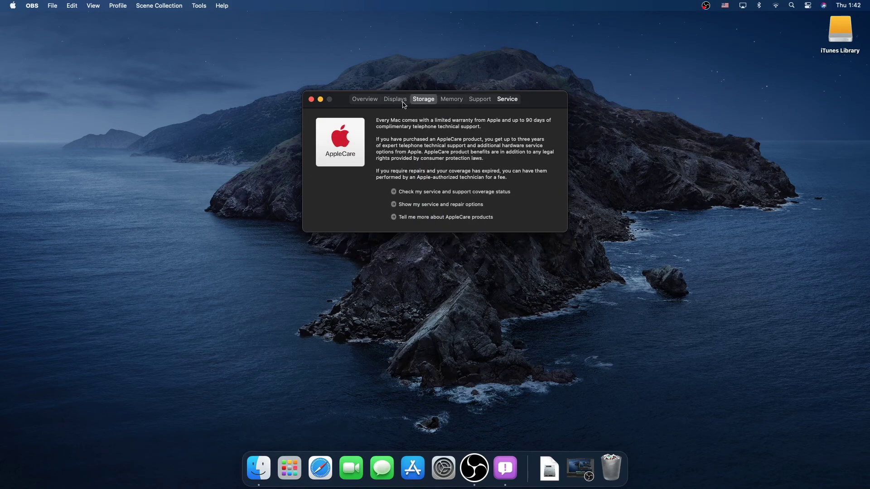
click(410, 102)
click(312, 100)
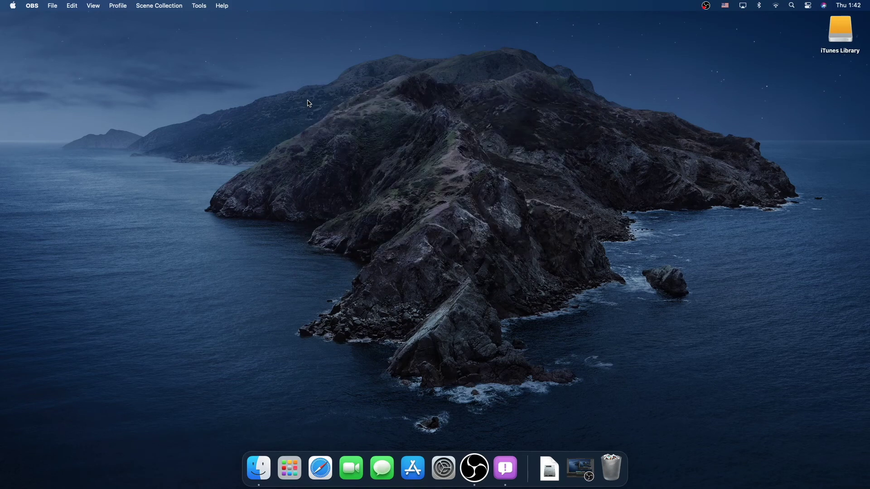